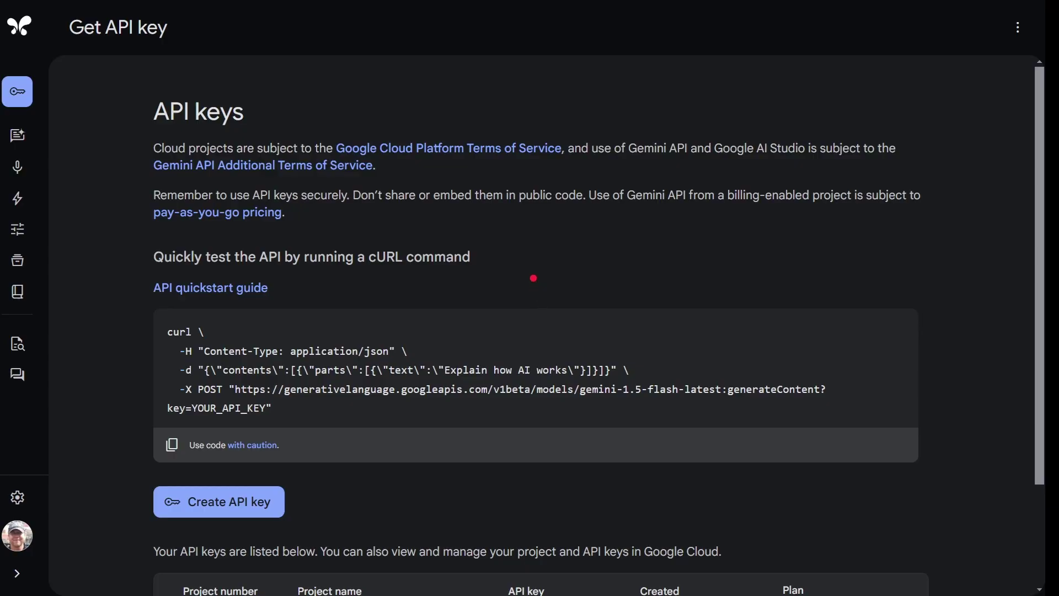
Advance to the slide showing Windows Clipboard settings with Clipboard history On.
key("Right")
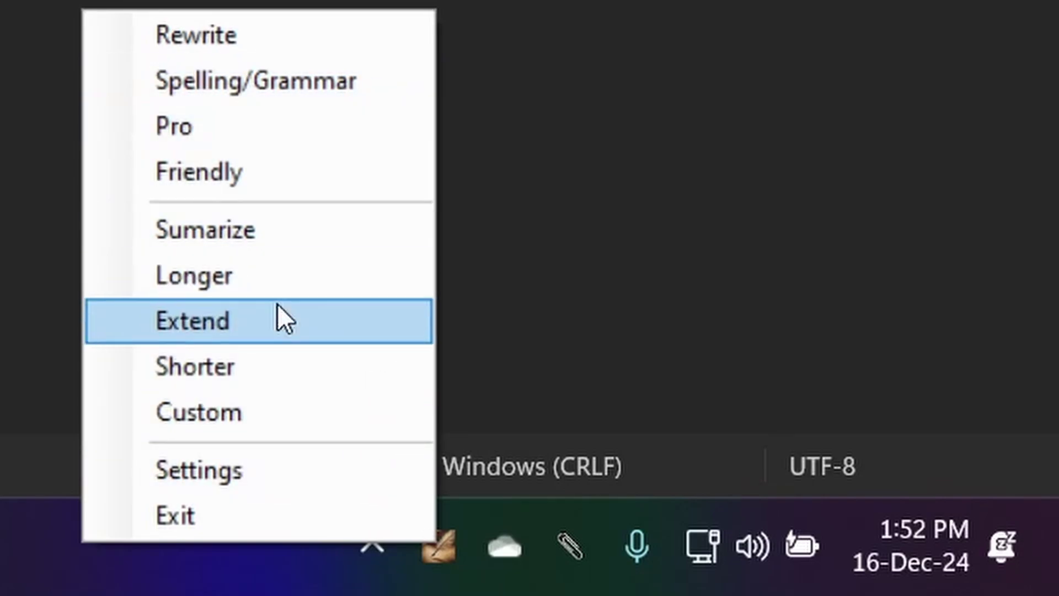
Paste the Gemini API key into AI Tray's API Key field and save the settings.
left_click(251, 470)
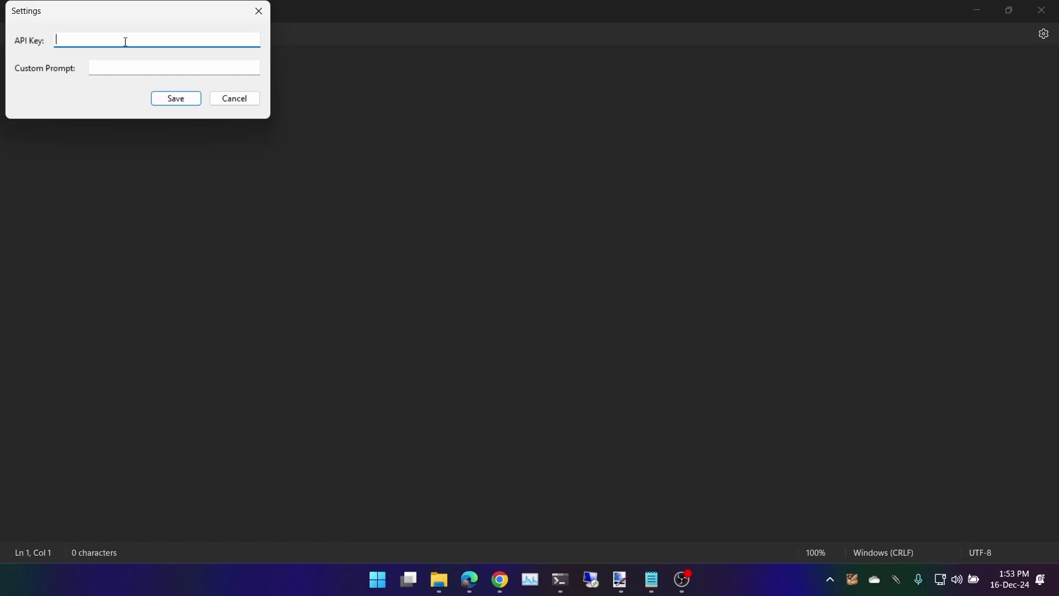
left_click(90, 40)
key("ctrl+v")
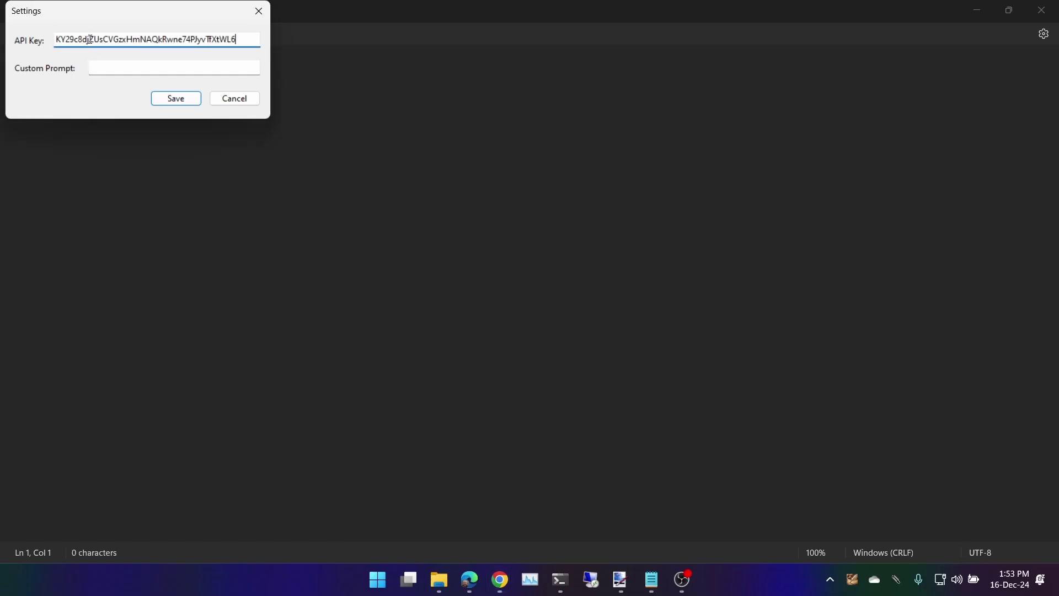
left_click(174, 101)
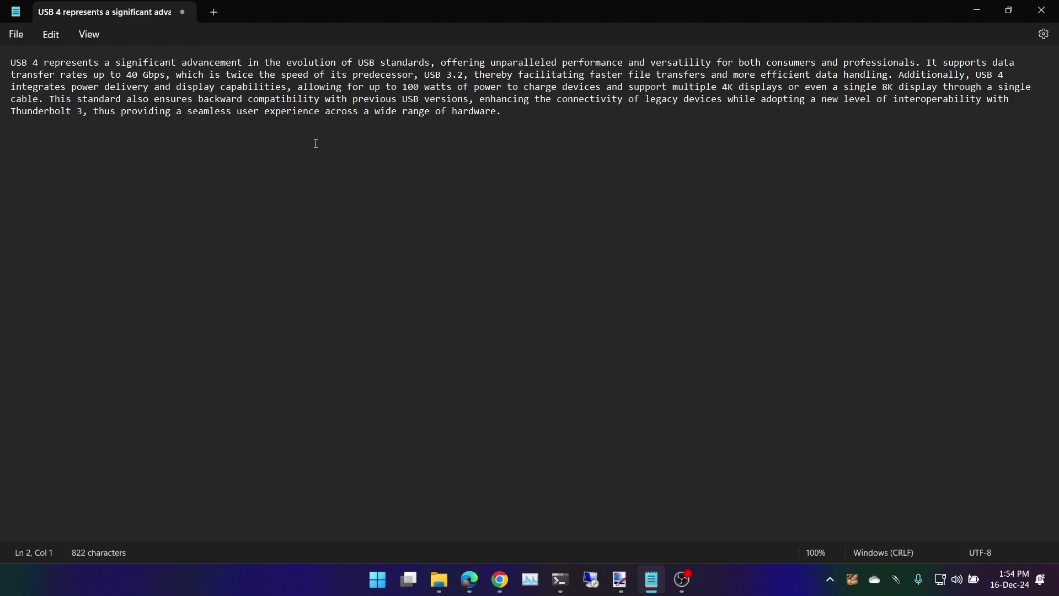
Copy the entire USB 4 paragraph and confirm it appears in clipboard history.
key("ctrl+a")
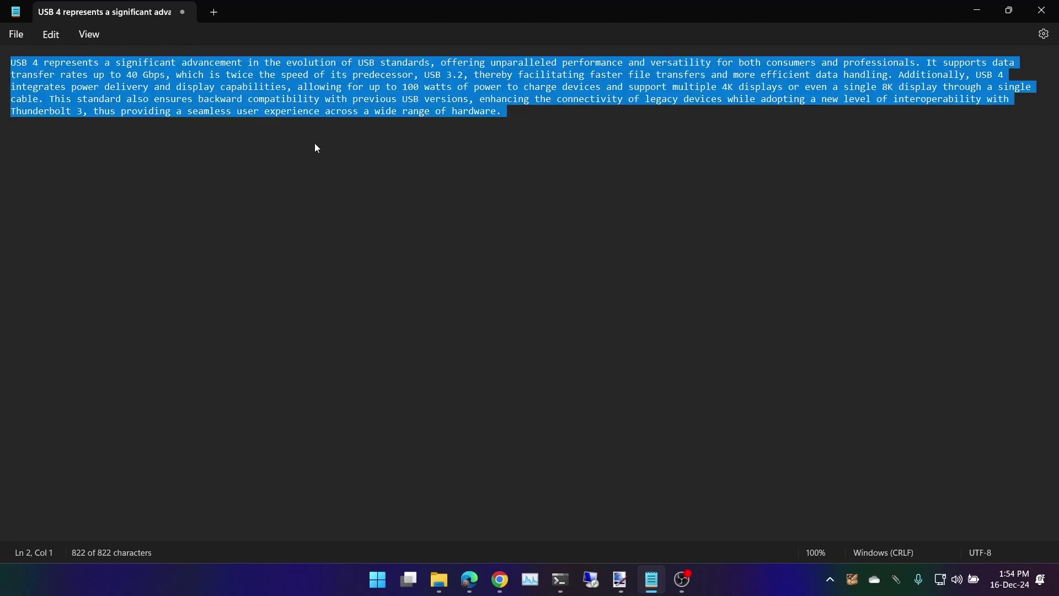
right_click(330, 77)
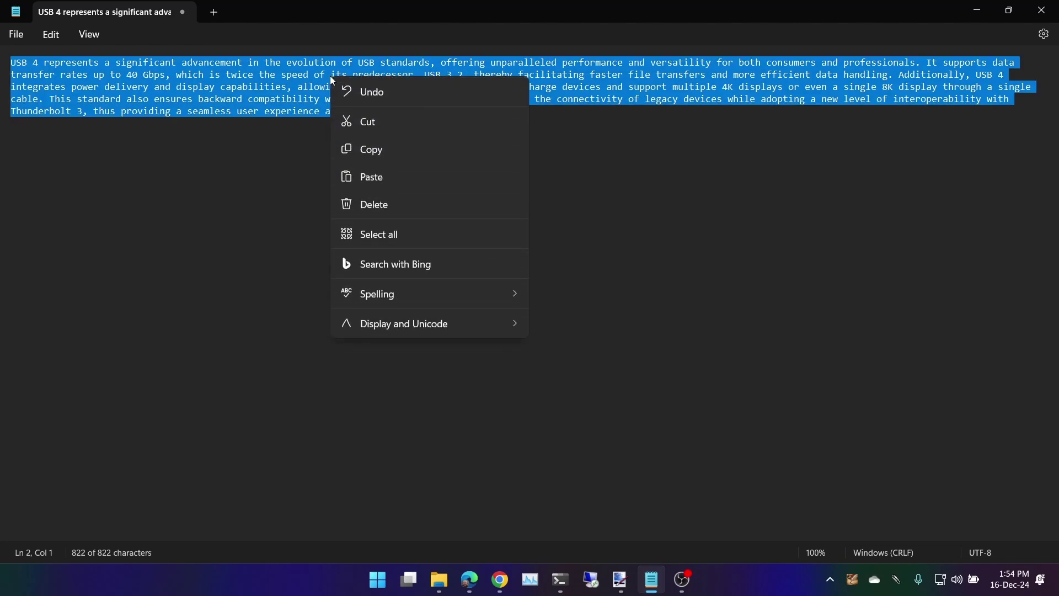
left_click(375, 150)
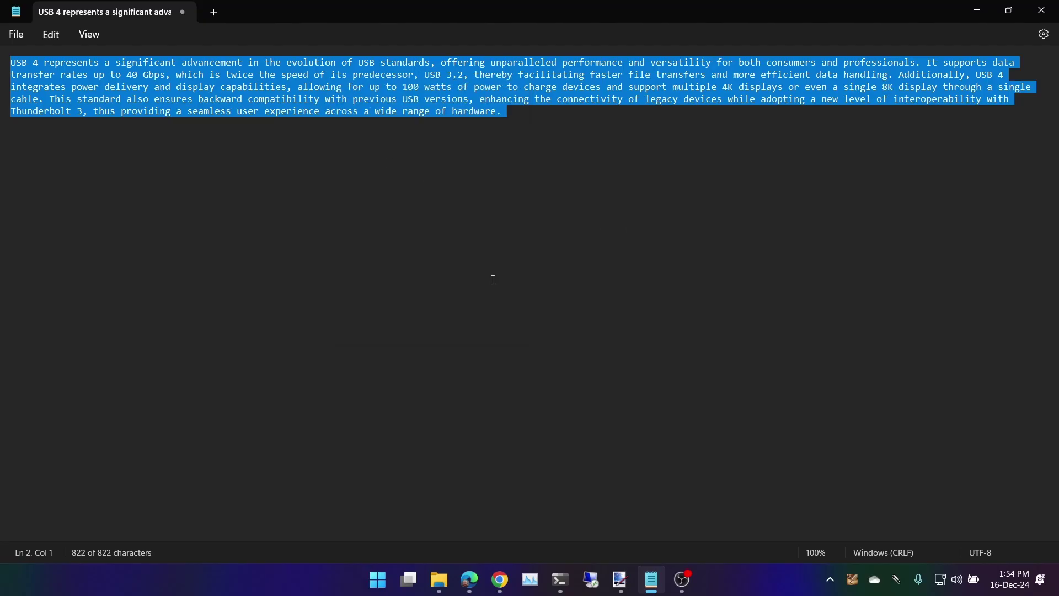
key("super+v")
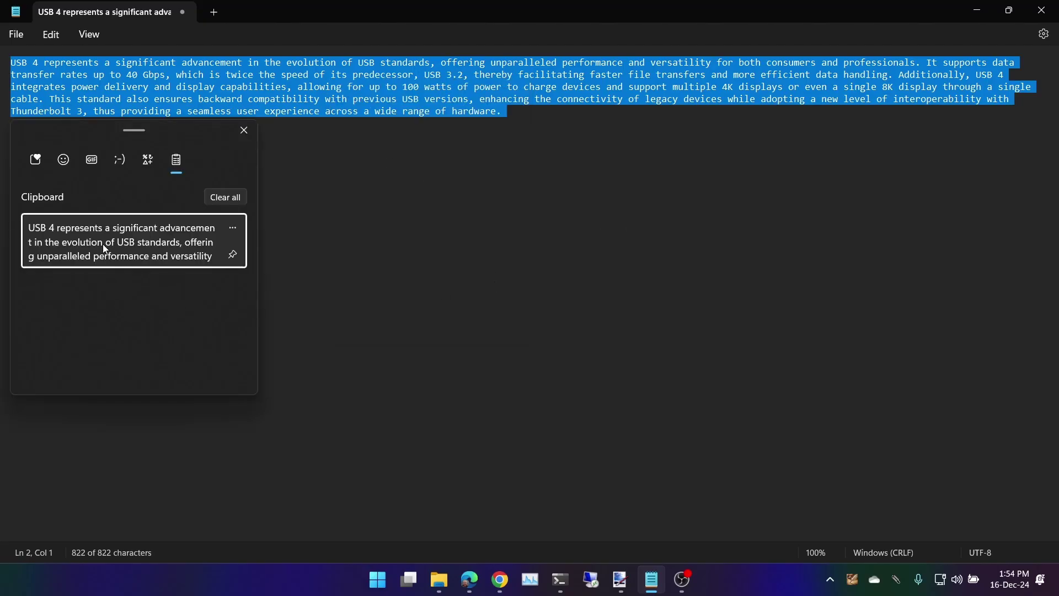
left_click(244, 131)
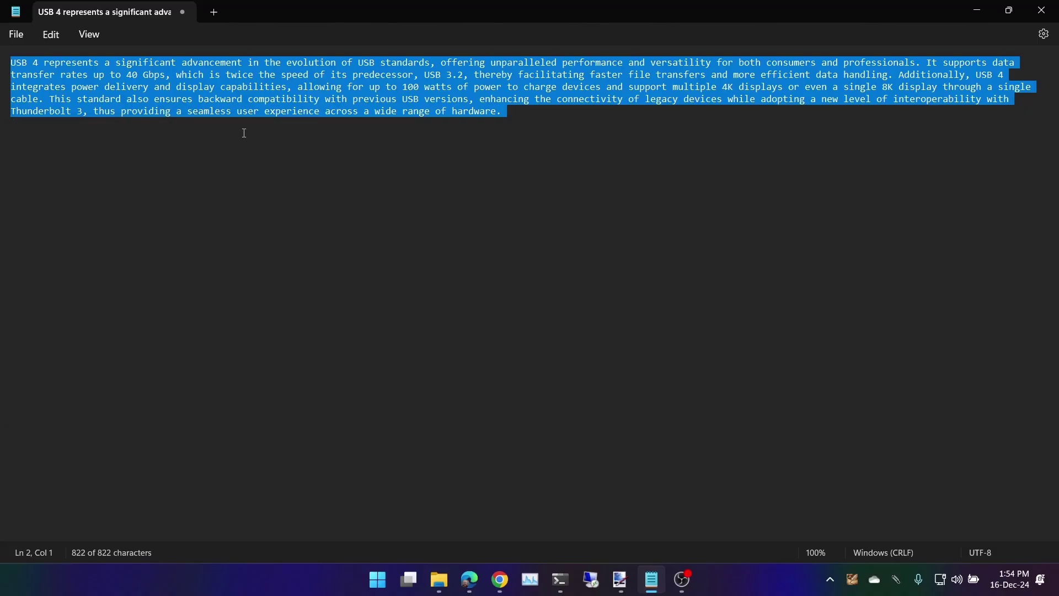
Shorten the copied text with AI Tray's Shorter option and paste it over the paragraph.
right_click(854, 580)
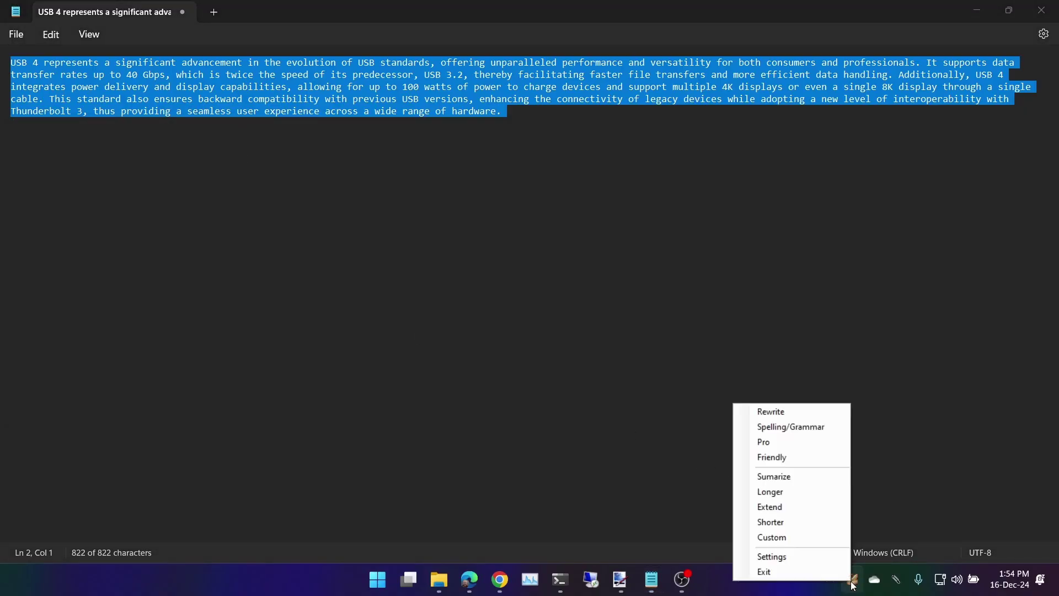
left_click(787, 524)
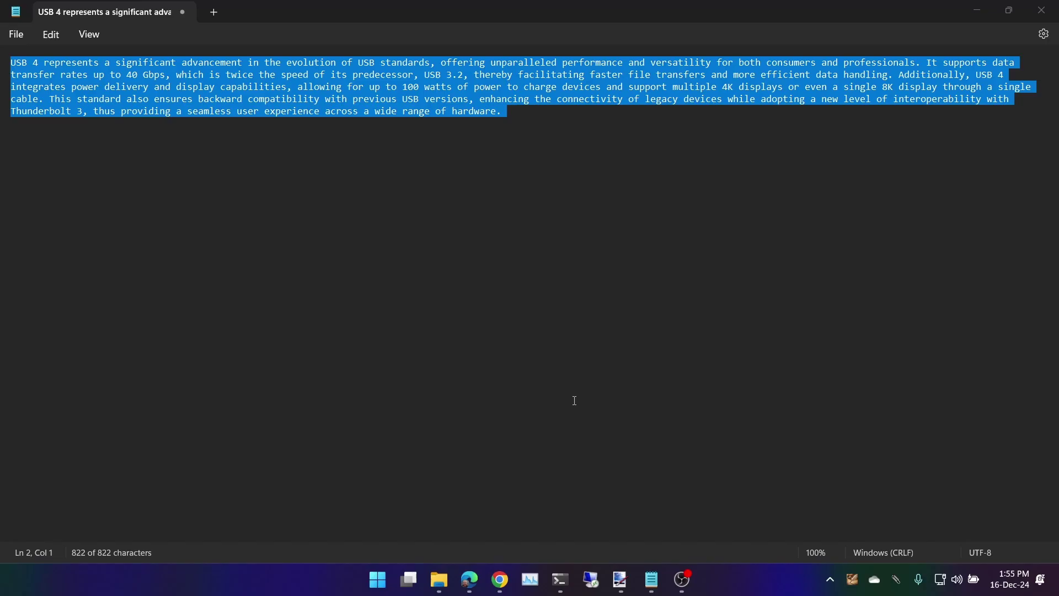
key("super+v")
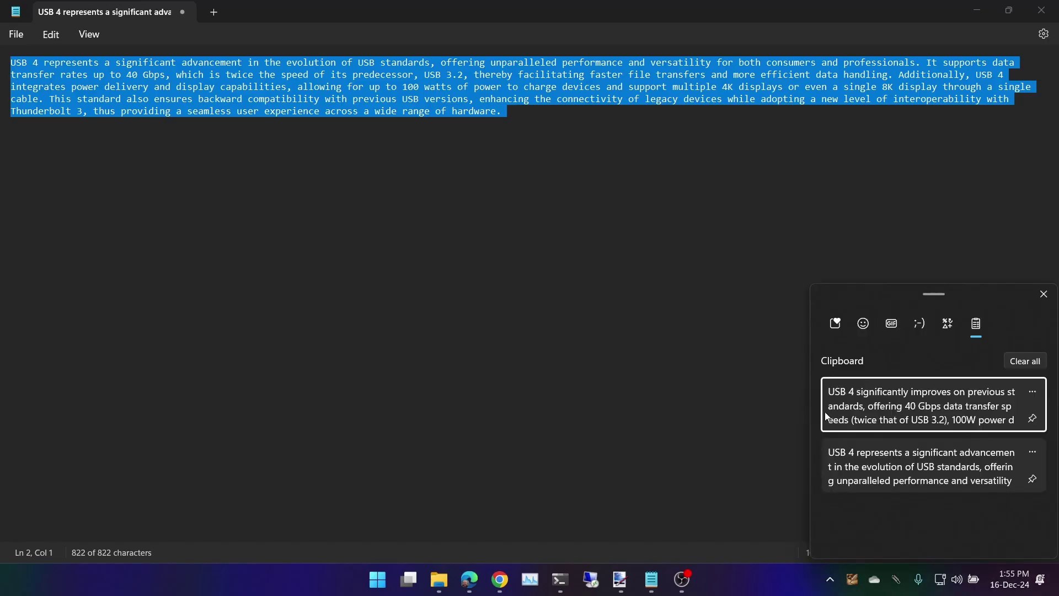
left_click(1043, 294)
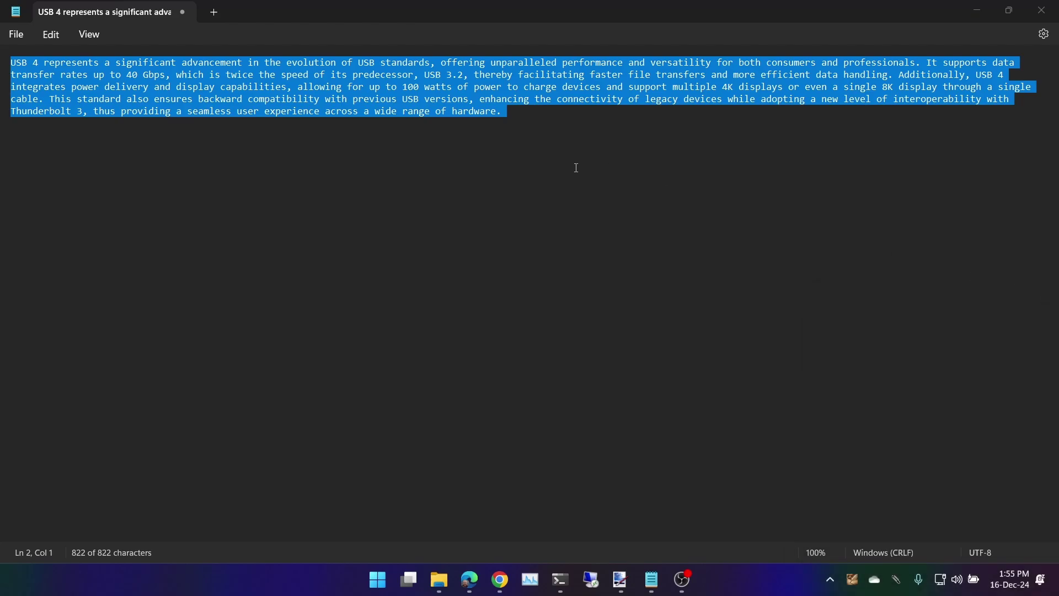
right_click(519, 102)
left_click(570, 202)
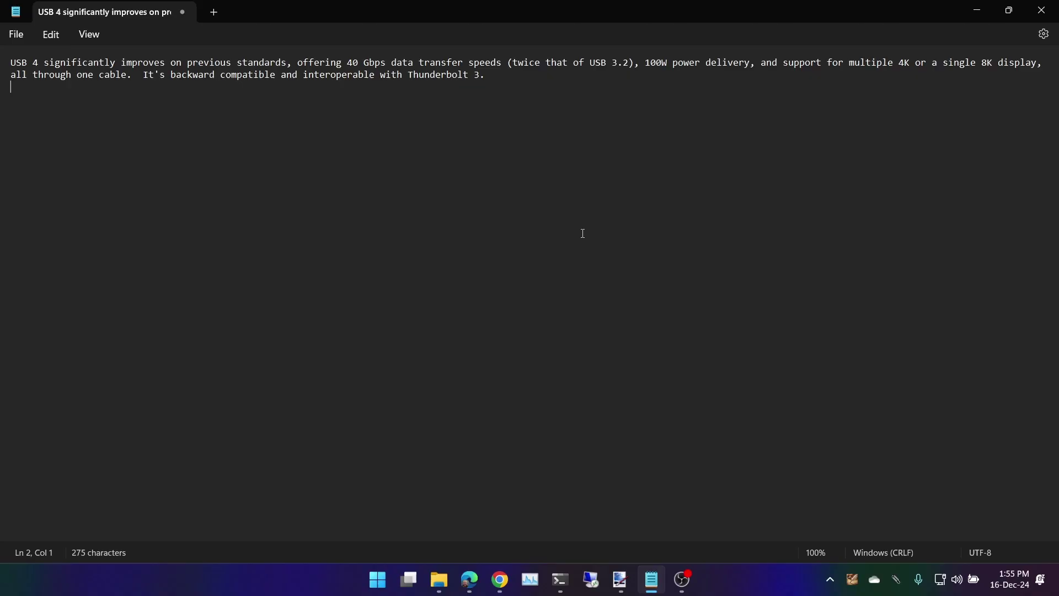
Undo back to the original USB 4 paragraph, copy it, and run AI Tray's Extend on it.
key("ctrl+z")
right_click(475, 97)
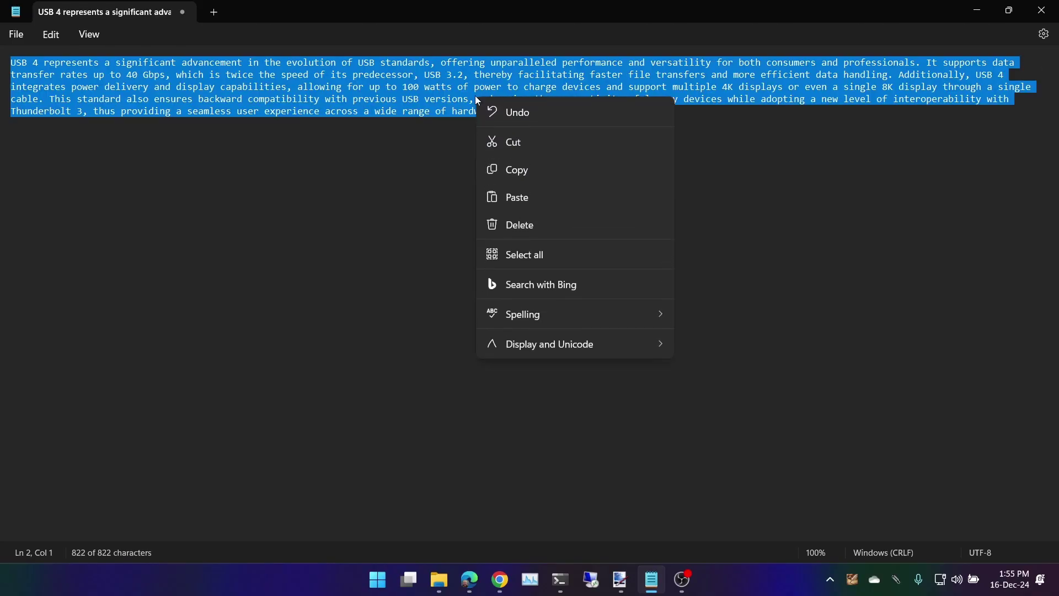
left_click(522, 170)
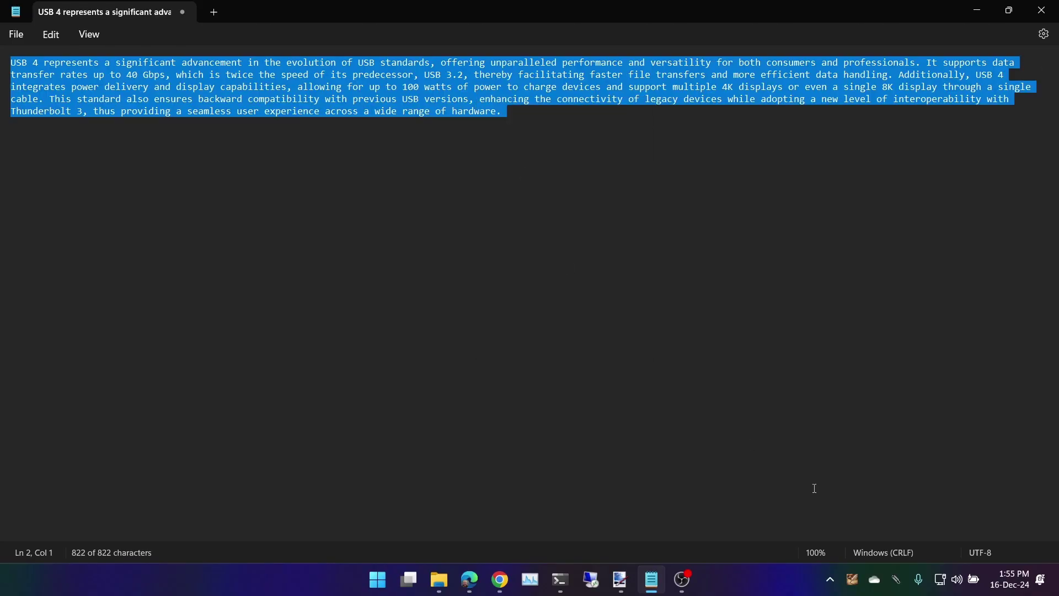
right_click(853, 578)
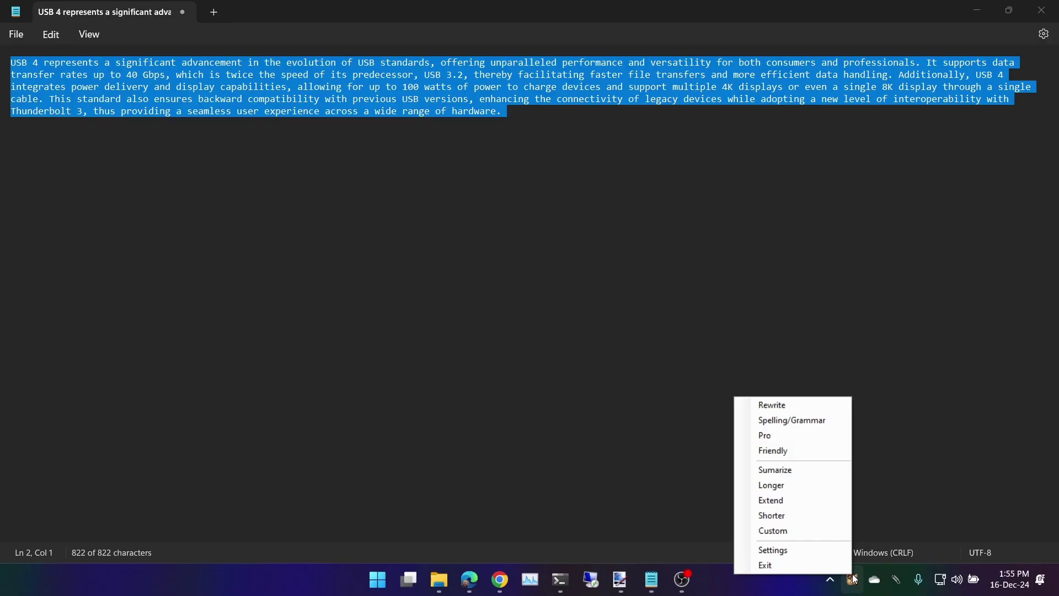
left_click(792, 500)
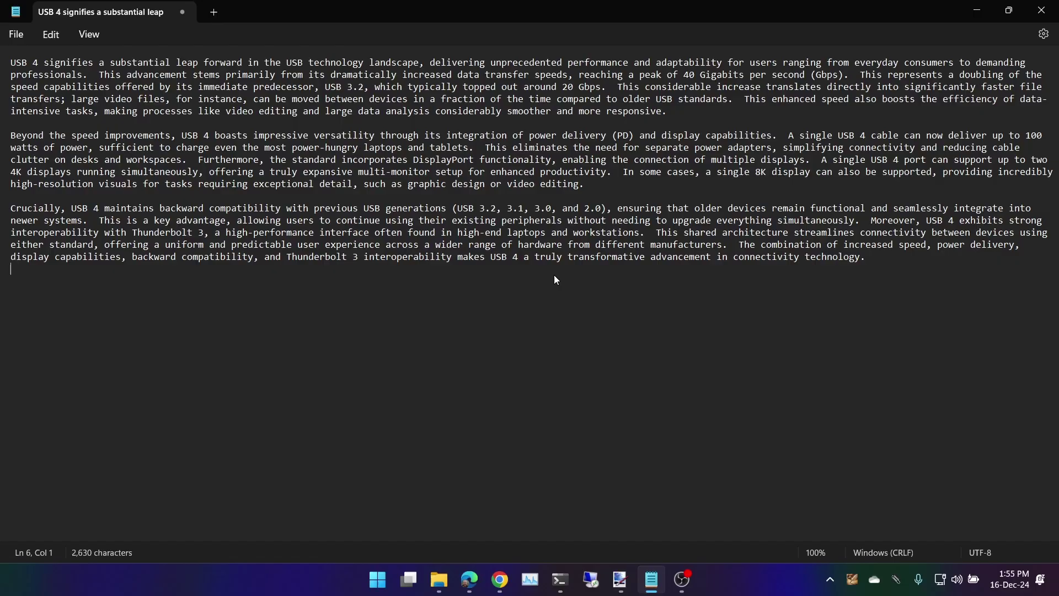
Undo to the original USB 4 paragraph, copy it, and run AI Tray's Sumarize on it.
key("ctrl+z")
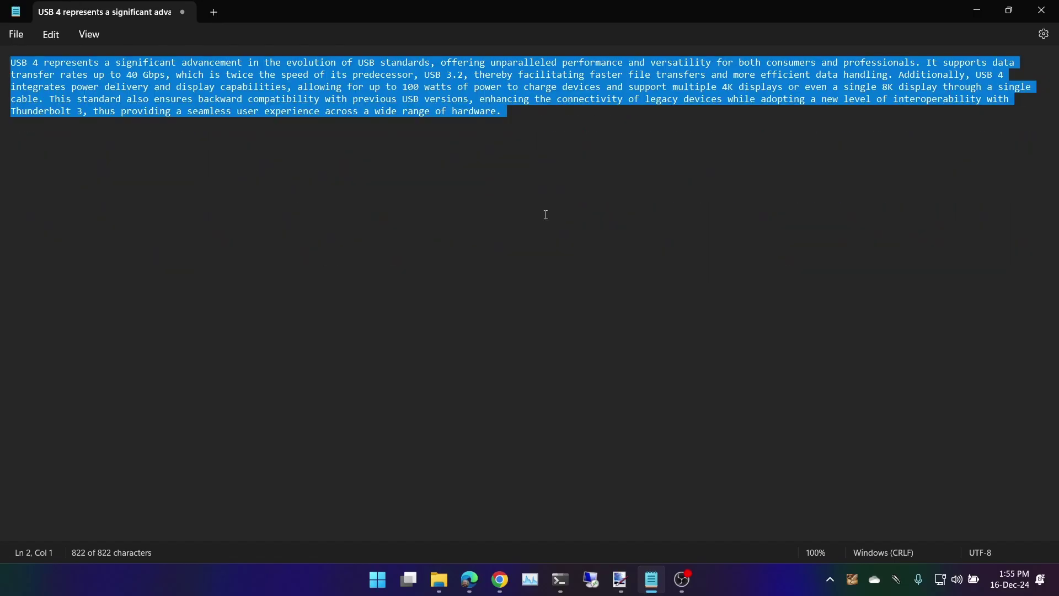
right_click(504, 83)
left_click(557, 154)
right_click(857, 582)
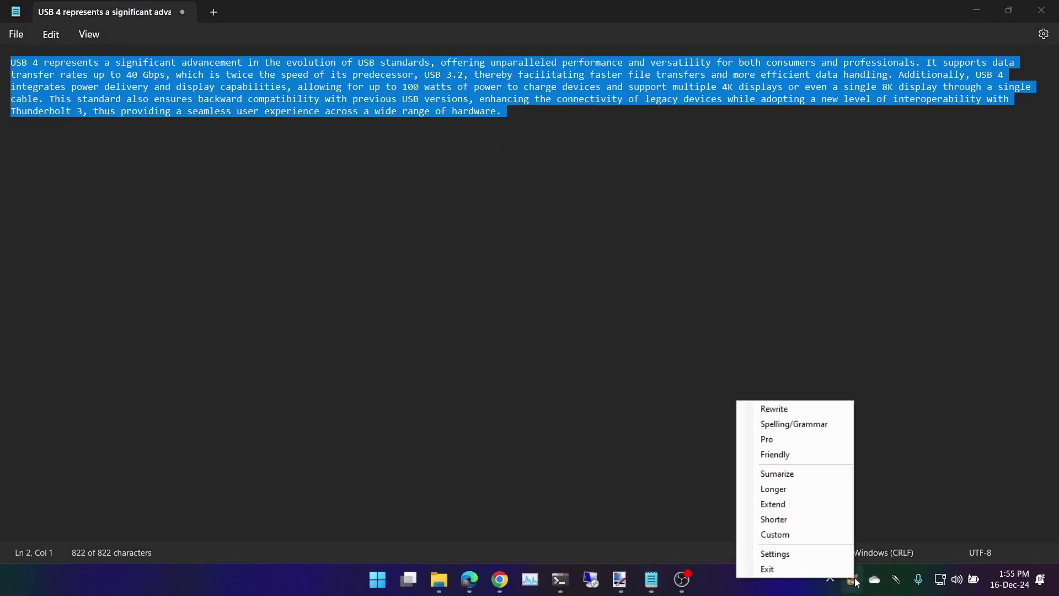
left_click(793, 476)
left_click(541, 241)
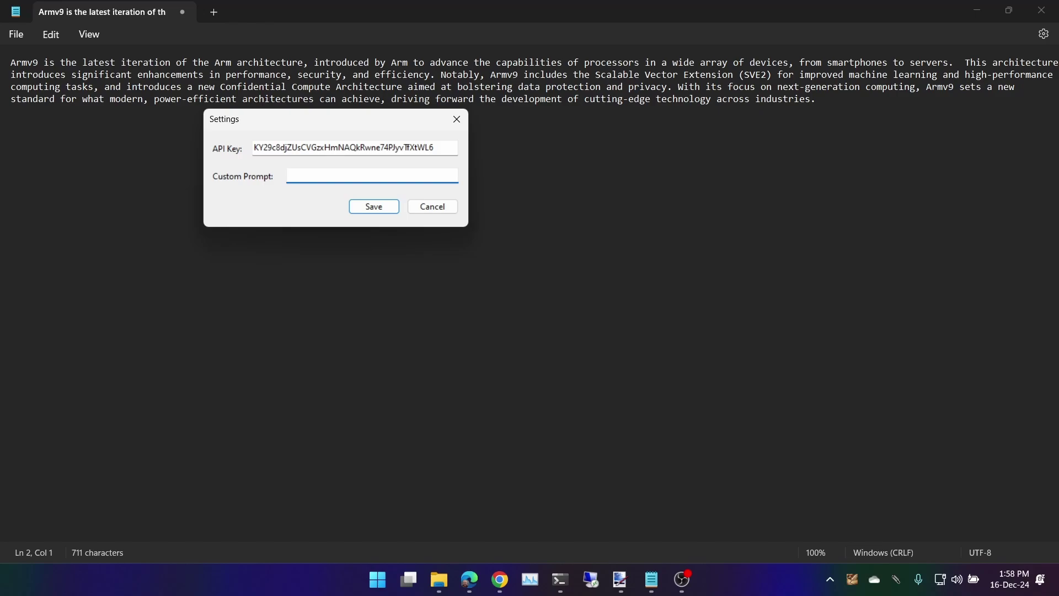
Enter 'Tell me a joke based on this text' as AI Tray's custom prompt and save.
type("Tell me a joke based on this text")
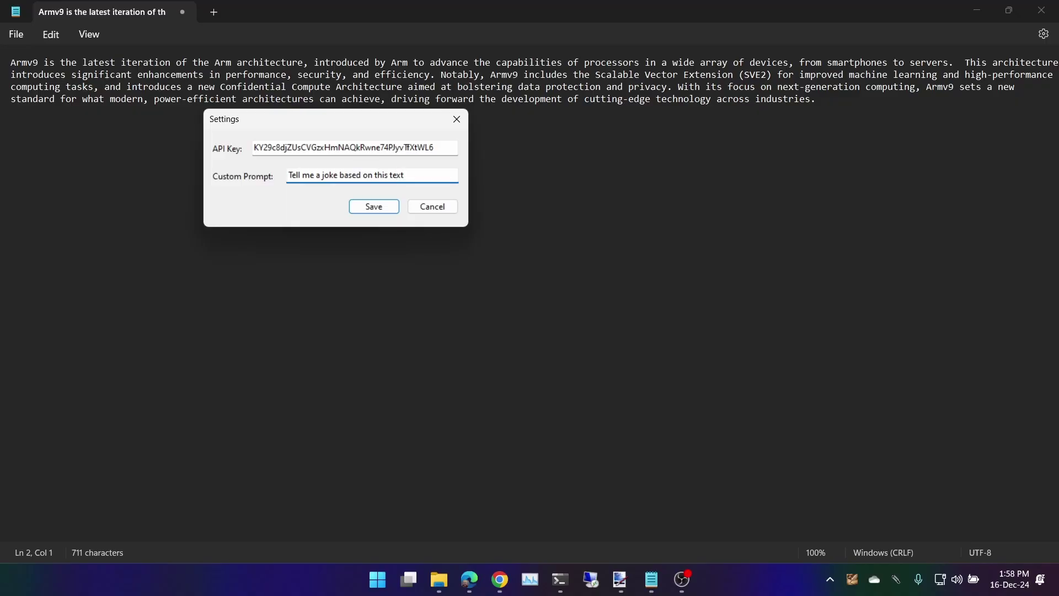
left_click(380, 209)
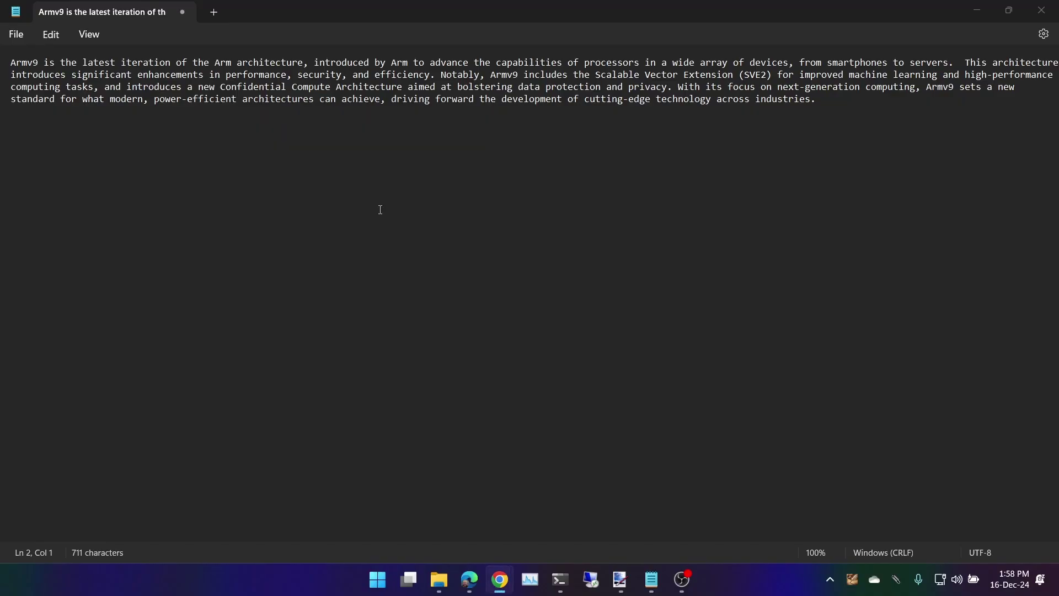
Apply AI Tray's Custom joke prompt to the line 'Two ducks walk into a bar'.
left_click(516, 111)
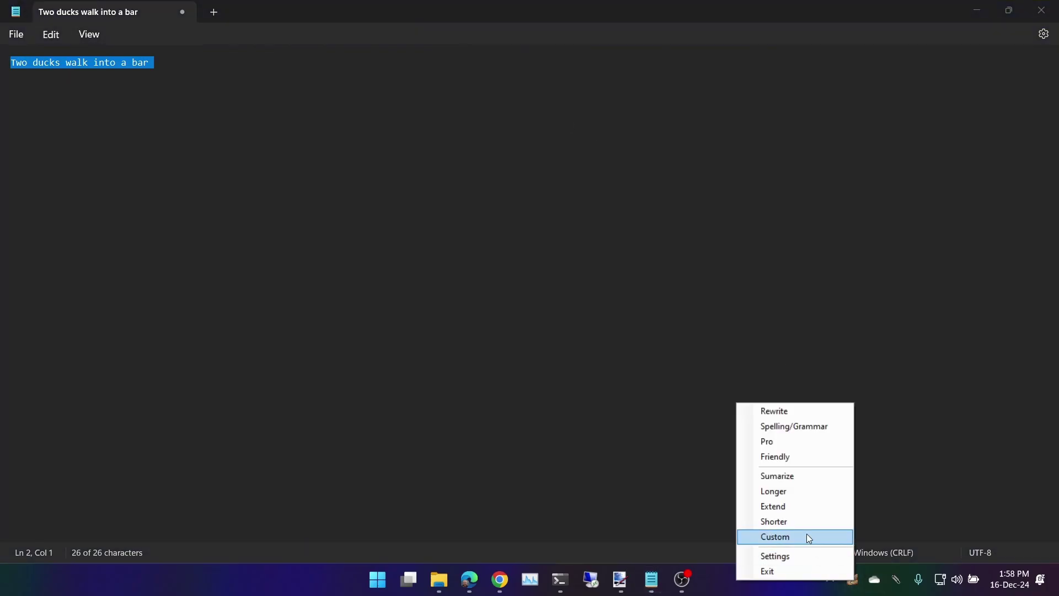
left_click(809, 537)
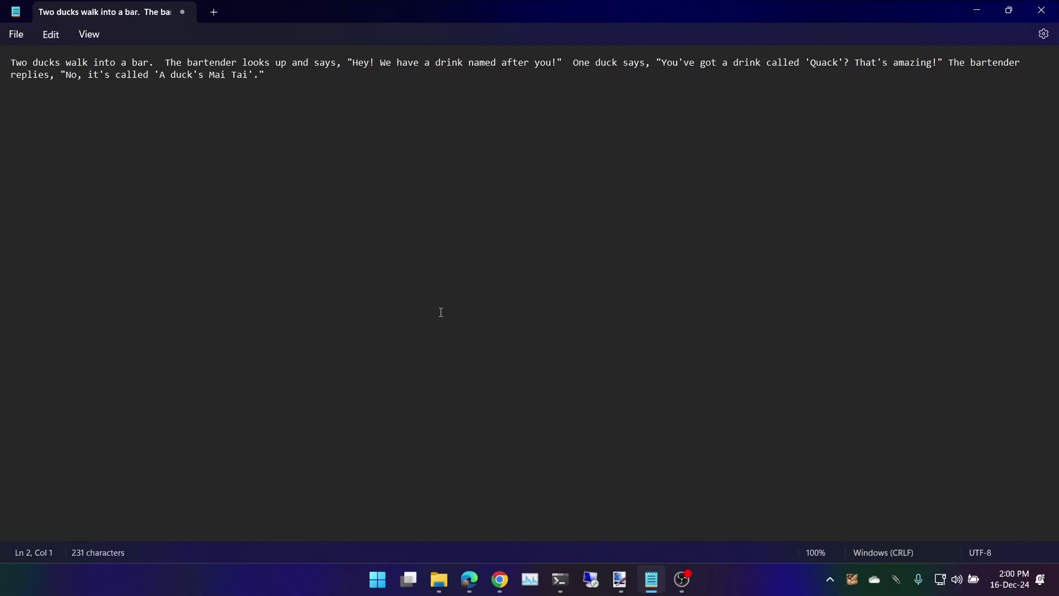
right_click(852, 579)
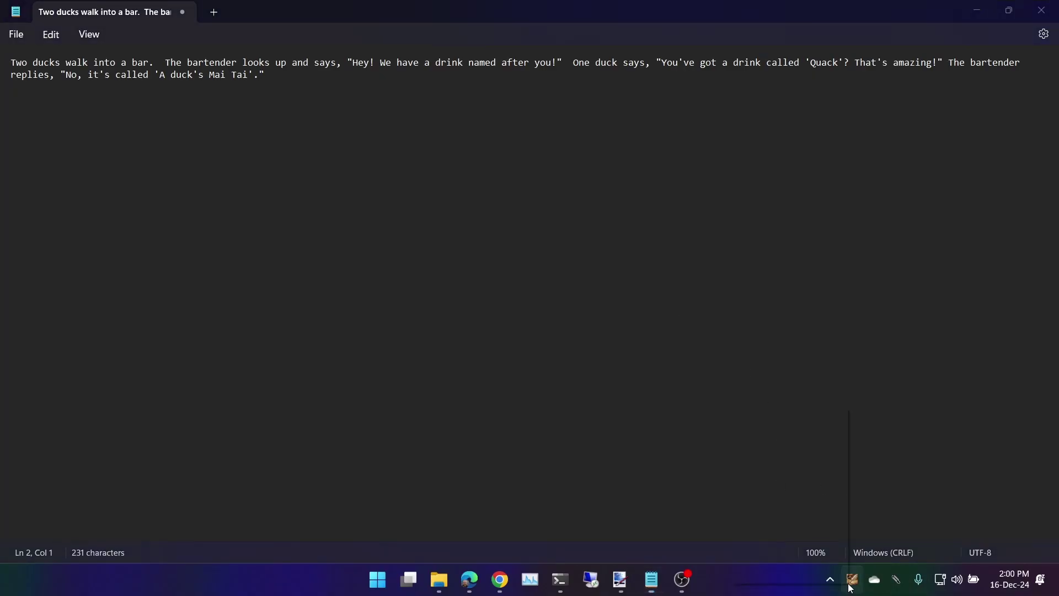